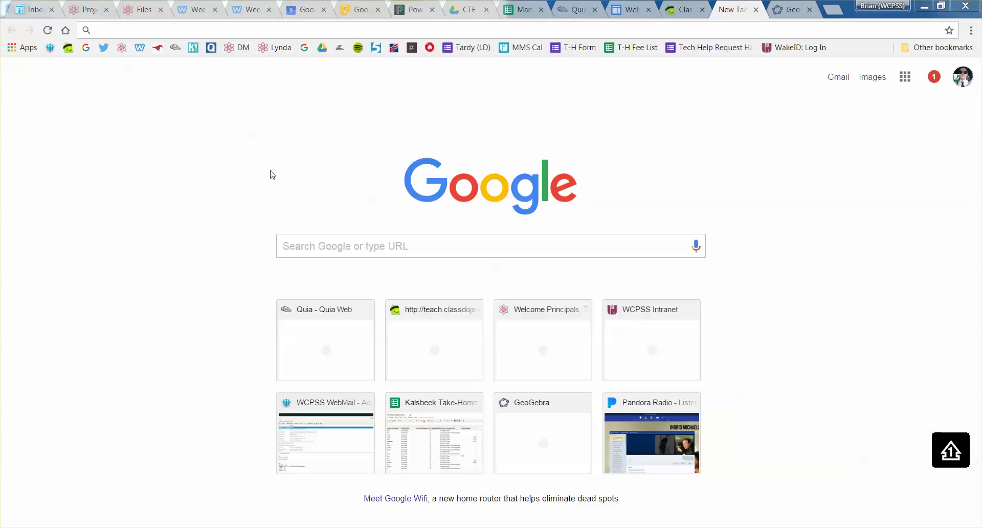
# - Launch the GeoGebra Math Apps graphing calculator from Chrome's Apps page
pyautogui.click(23, 48)
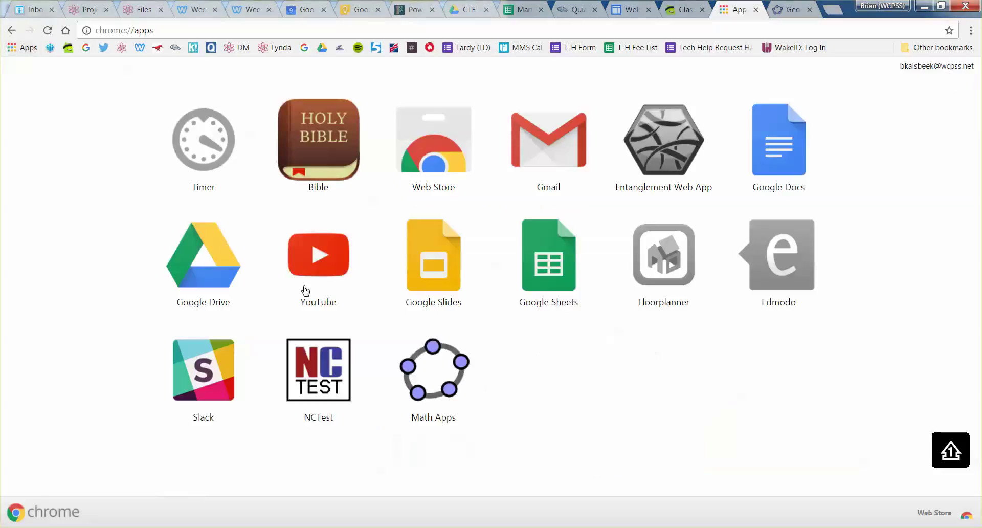
pyautogui.click(415, 371)
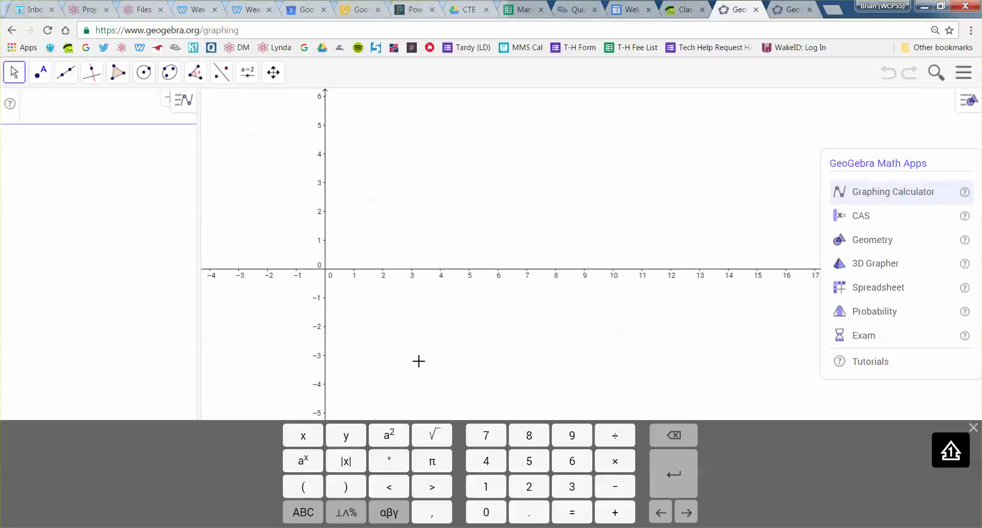
# - Switch to the Spreadsheet app and uncheck Graphics under View in the main menu
pyautogui.click(879, 293)
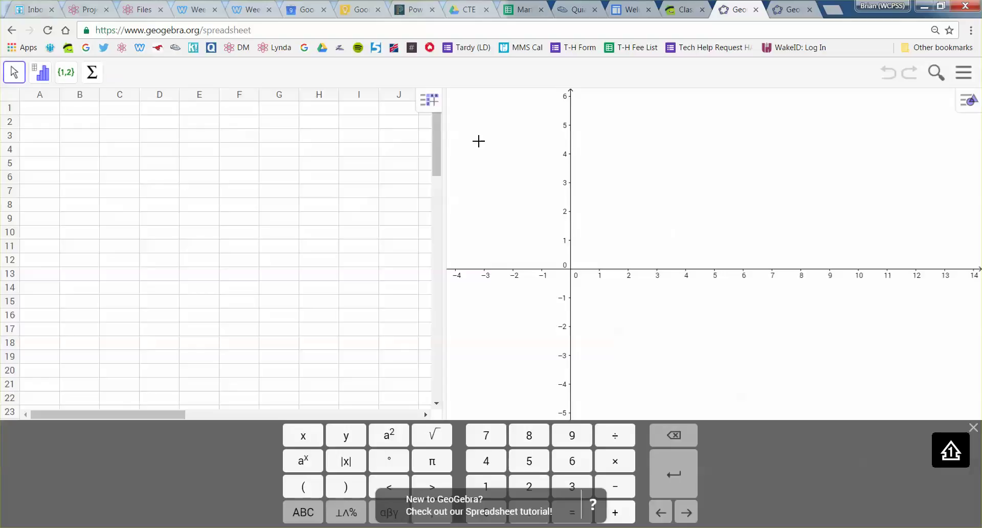
pyautogui.click(971, 81)
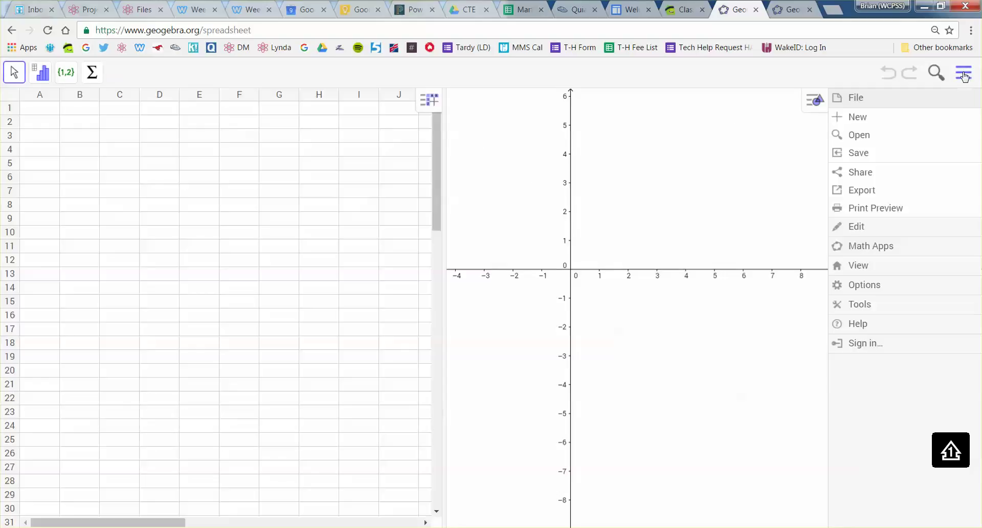
pyautogui.click(866, 265)
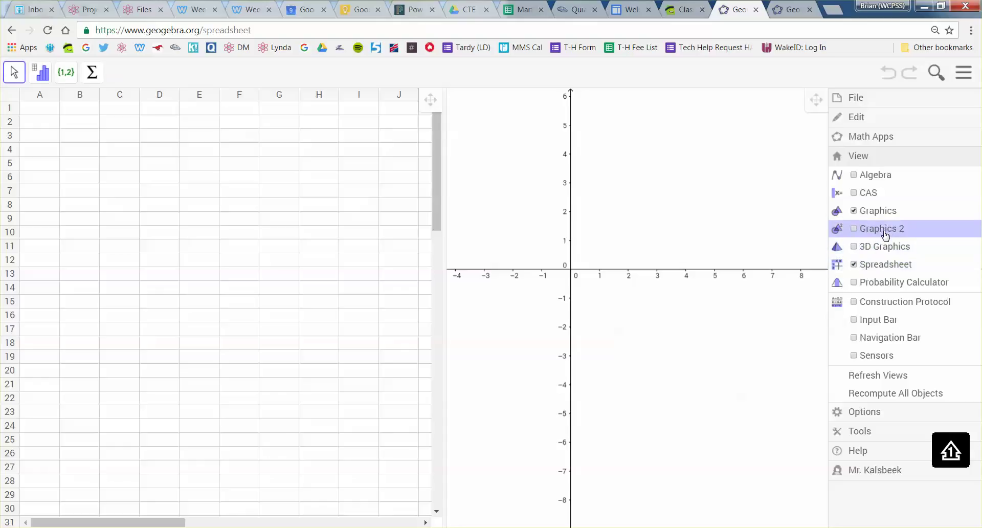
pyautogui.click(866, 215)
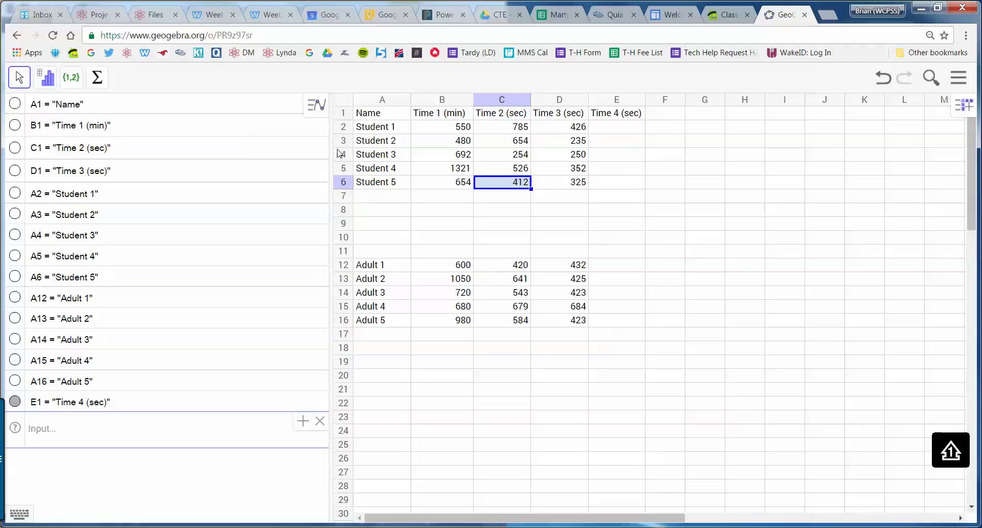
# - Widen the spreadsheet to show more columns and select the Time 1 (min) heading in B1
pyautogui.moveTo(330, 151); pyautogui.dragTo(204, 166)
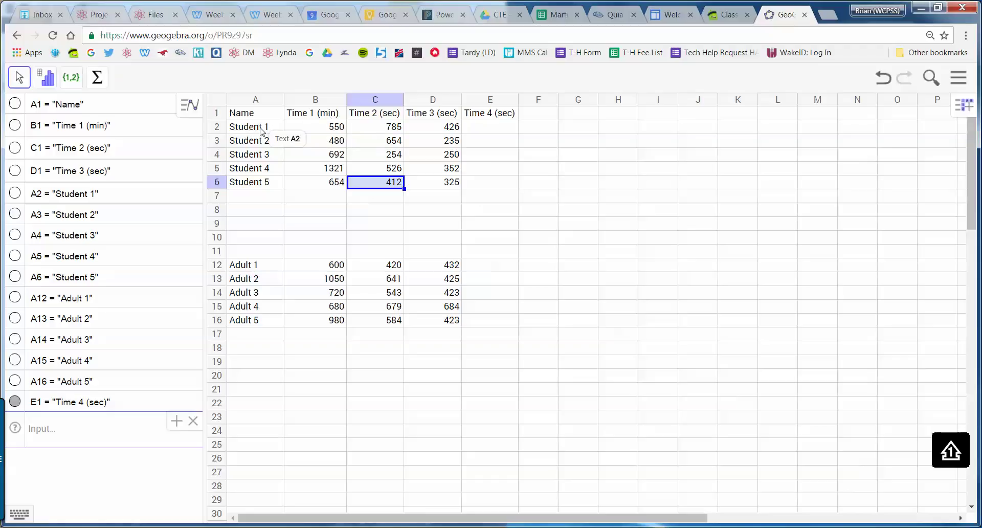
pyautogui.click(303, 117)
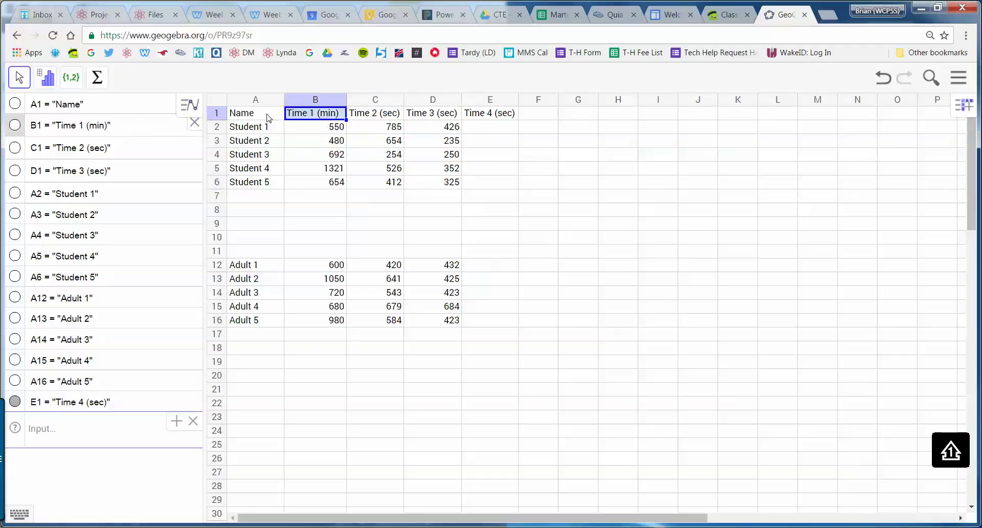
pyautogui.doubleClick(342, 114)
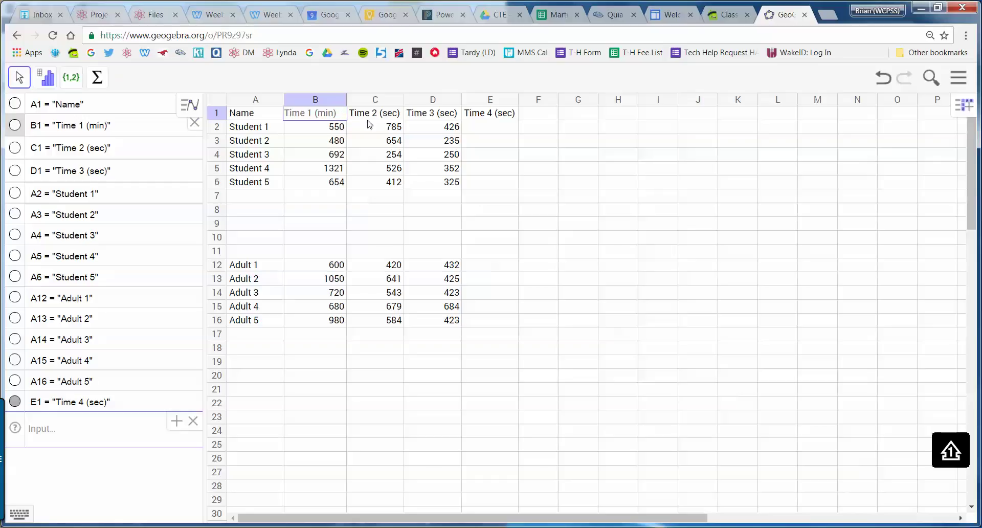
pyautogui.write('sec')
pyautogui.press('Return')
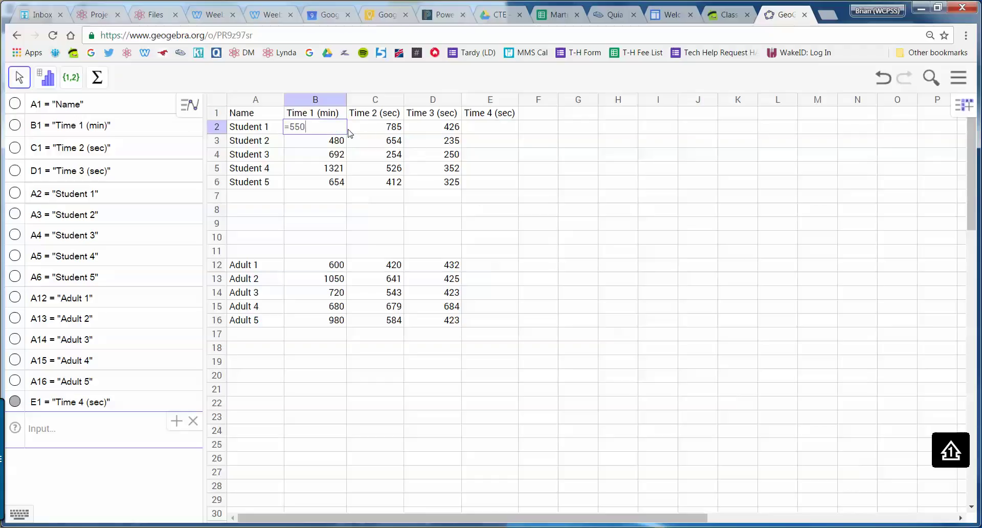
pyautogui.press('Return')
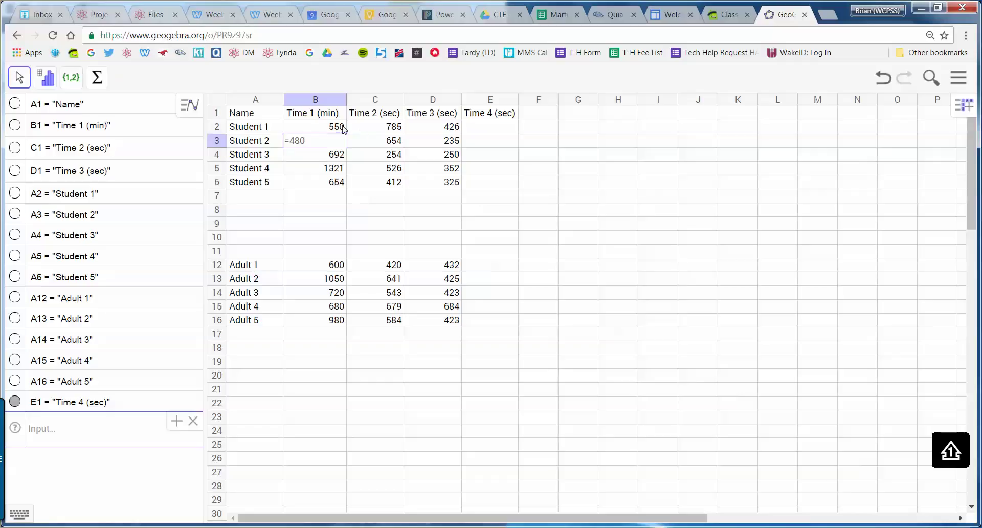
pyautogui.click(80, 106)
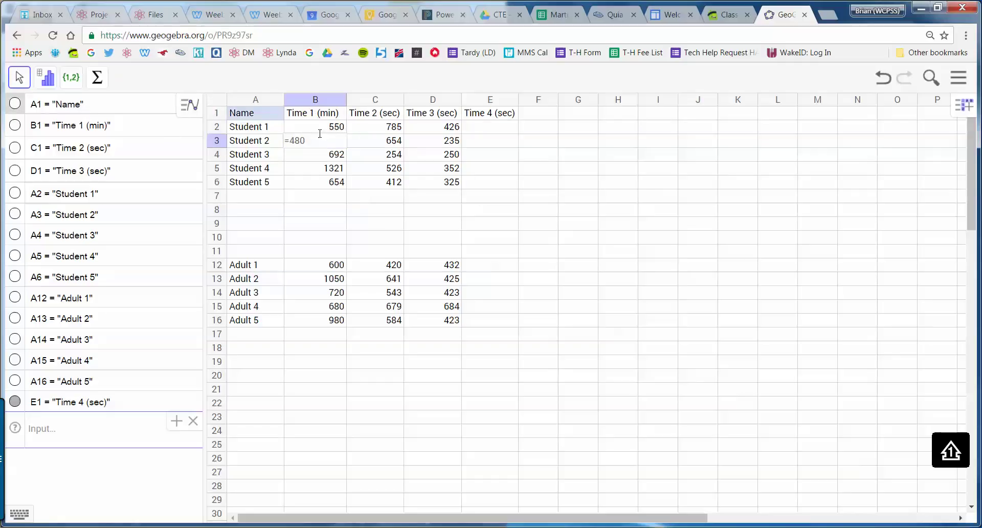
pyautogui.click(325, 197)
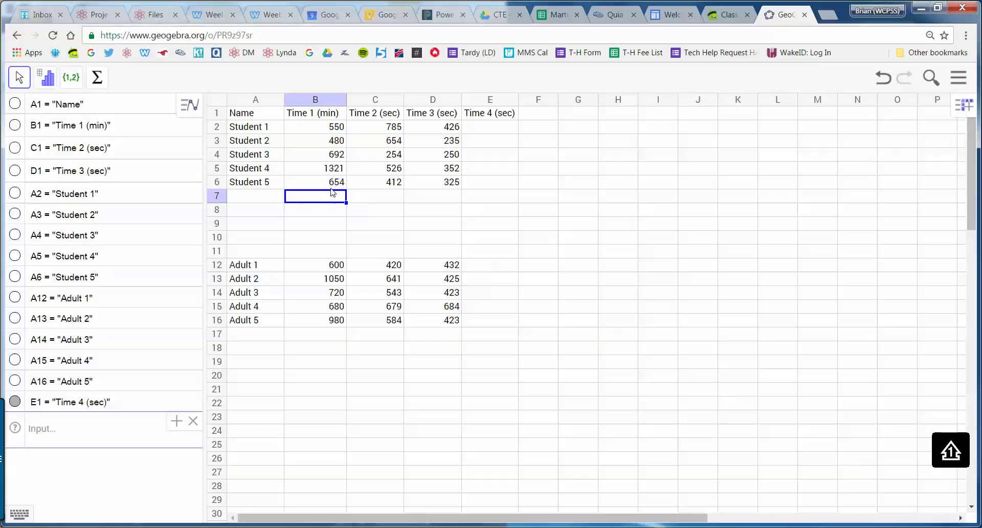
pyautogui.click(330, 113)
pyautogui.write('Time')
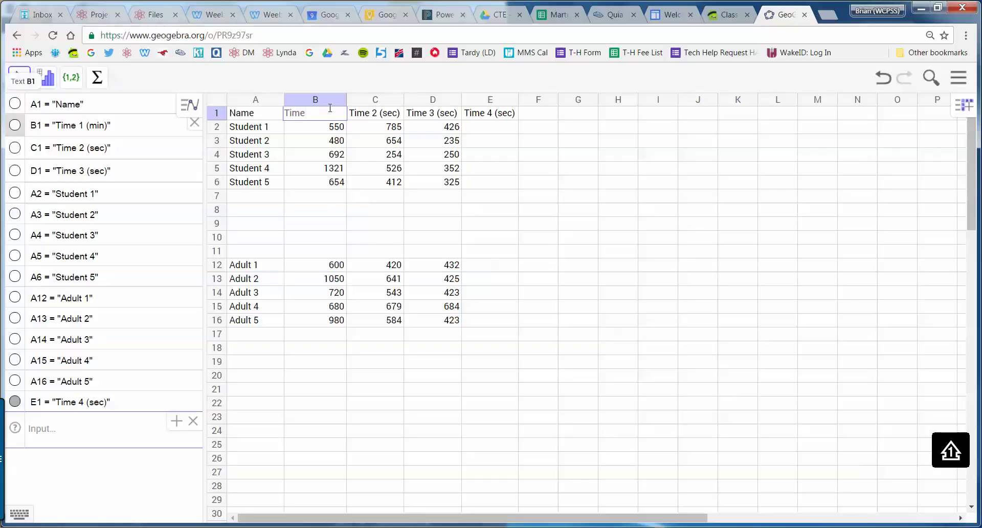
pyautogui.press('Return')
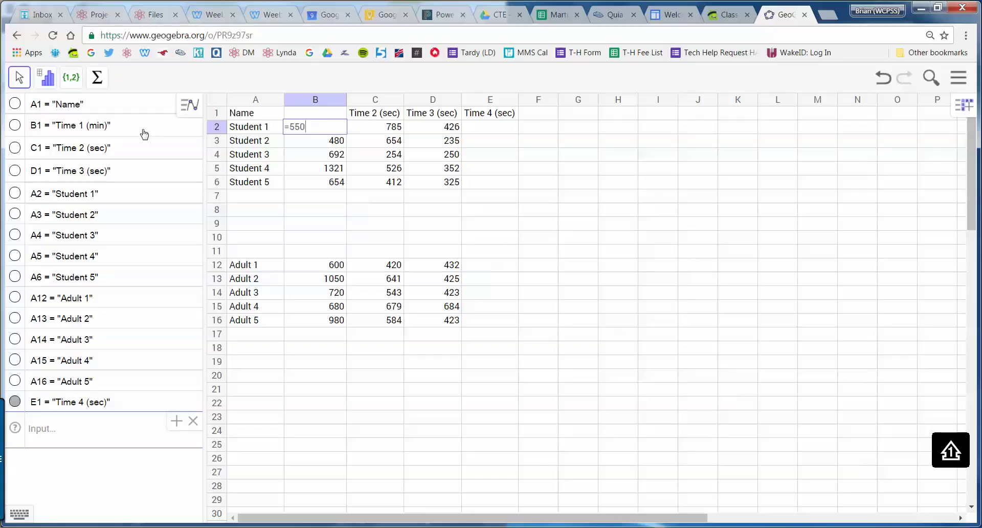
# - Change the B1 heading from 'Time 1 (min)' to 'Time 1 (sec)' in the Algebra view
pyautogui.click(87, 128)
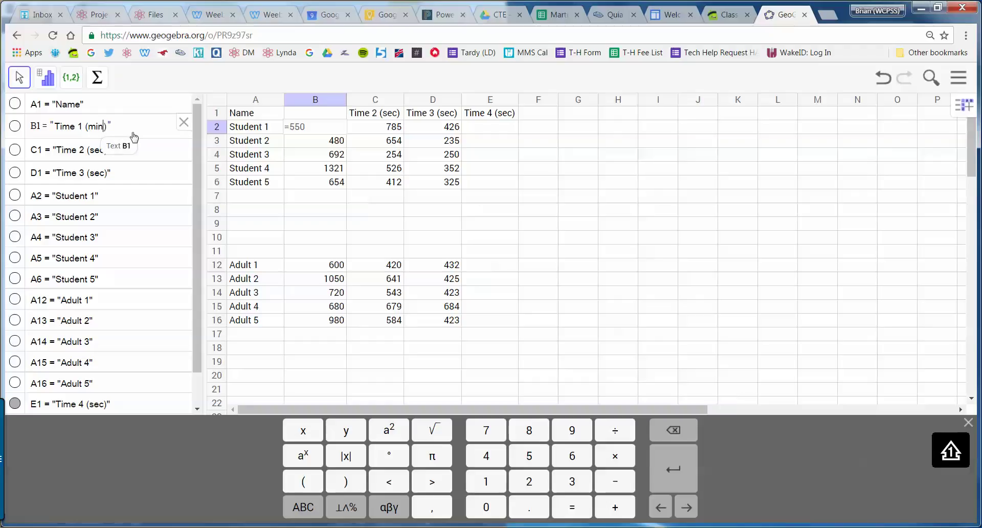
pyautogui.press('BackSpace')
pyautogui.press('BackSpace')
pyautogui.press('BackSpace')
pyautogui.write('sec')
pyautogui.press('Return')
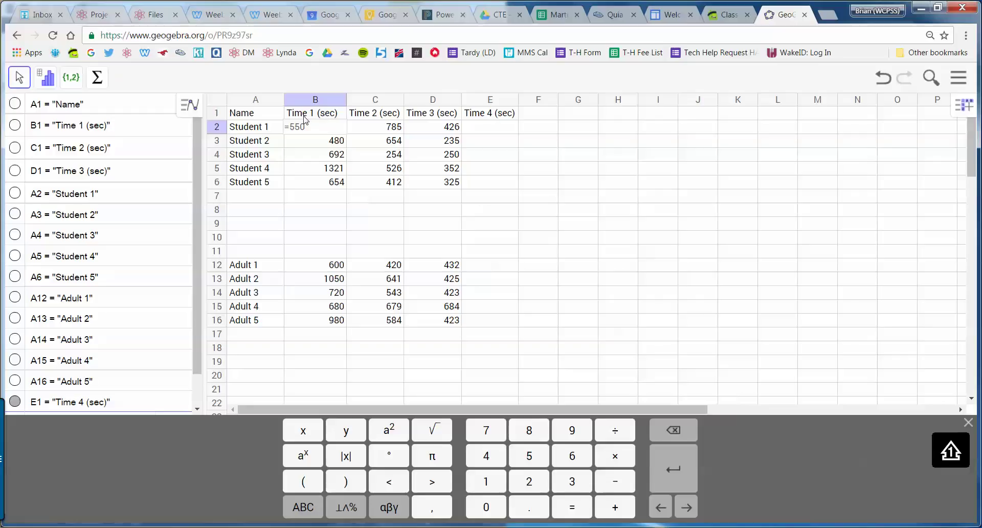
pyautogui.click(198, 137)
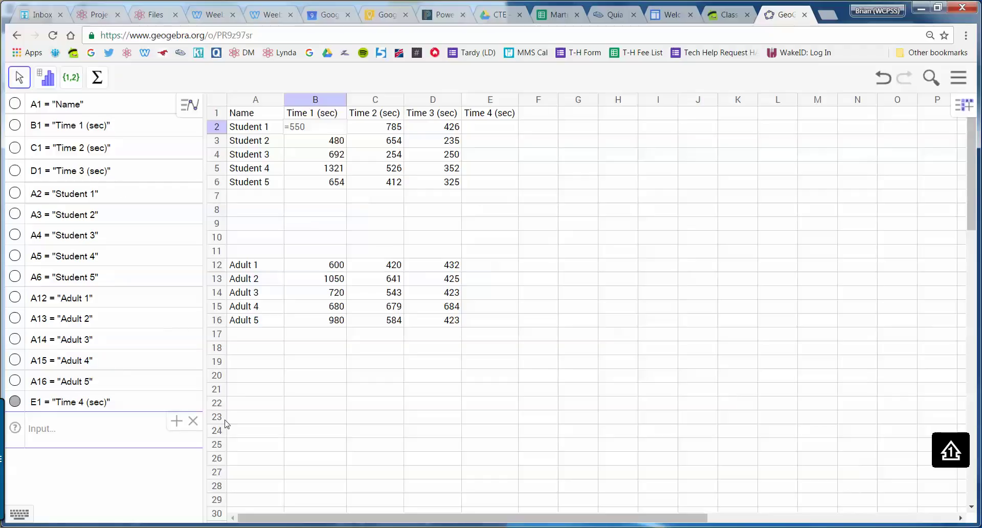
# - Define F1 = "Time 5 (sec)" from the Input bar to create the new column heading
pyautogui.click(194, 428)
pyautogui.write('F')
pyautogui.write('"Time 5 (sec')
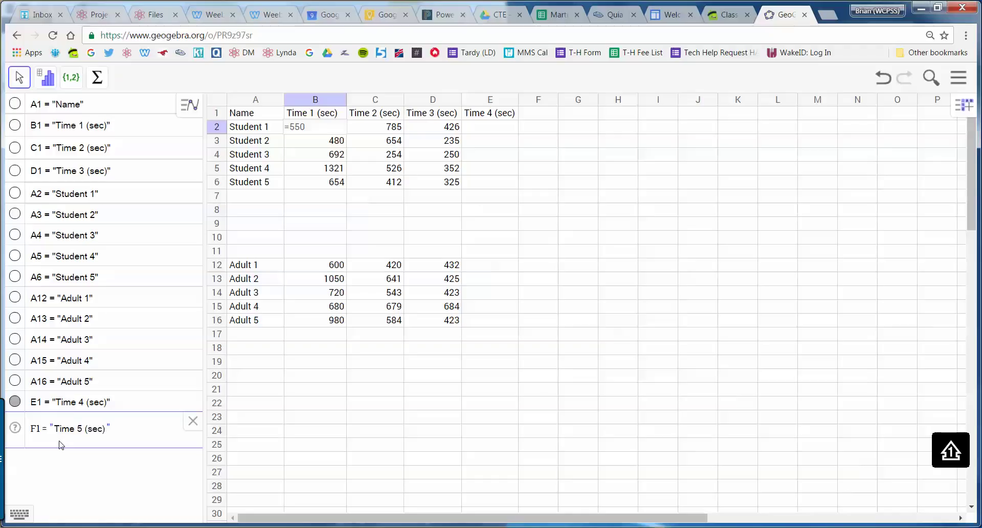
pyautogui.press('Return')
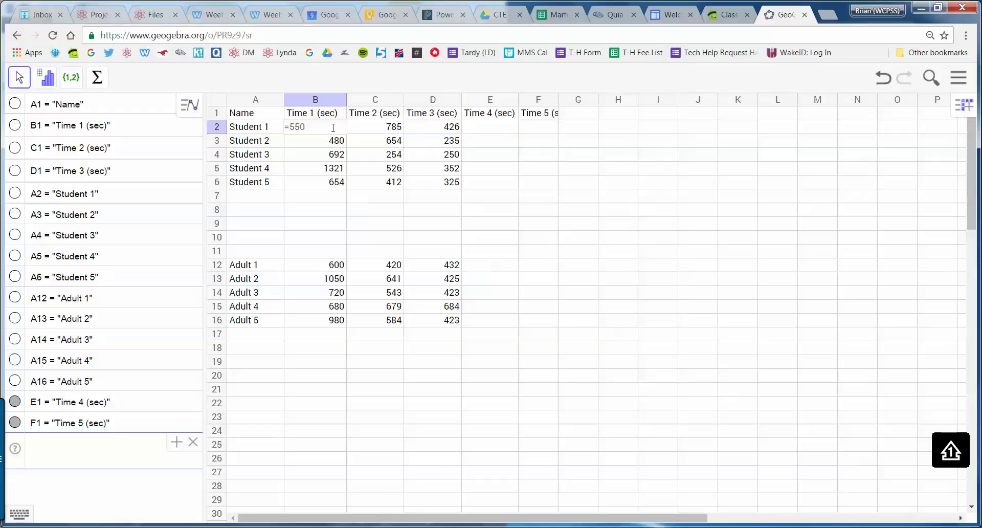
pyautogui.press('Return')
pyautogui.press('Return')
pyautogui.press('Return')
pyautogui.press('Return')
pyautogui.press('Return')
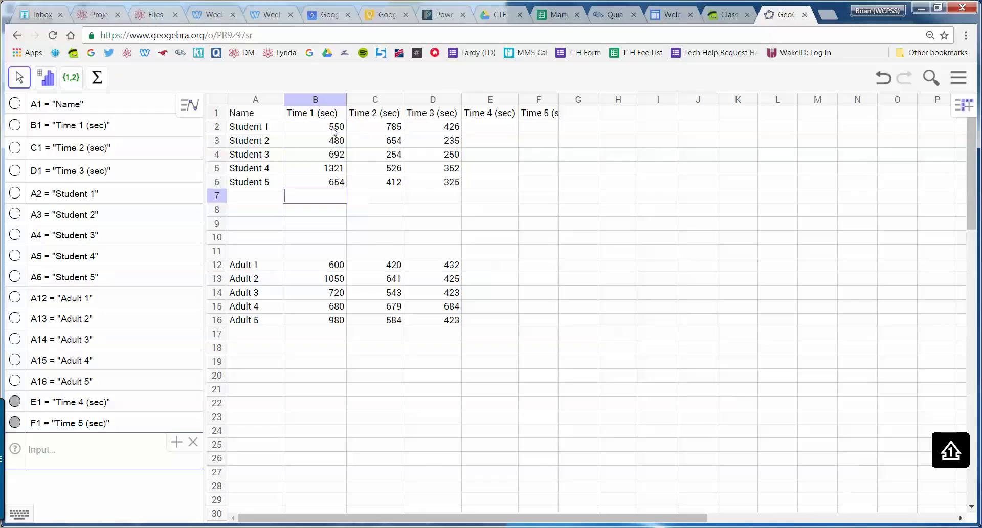
# - Select the students' Time 1 values B2:B6 and run One Variable Analysis on them
pyautogui.click(333, 210)
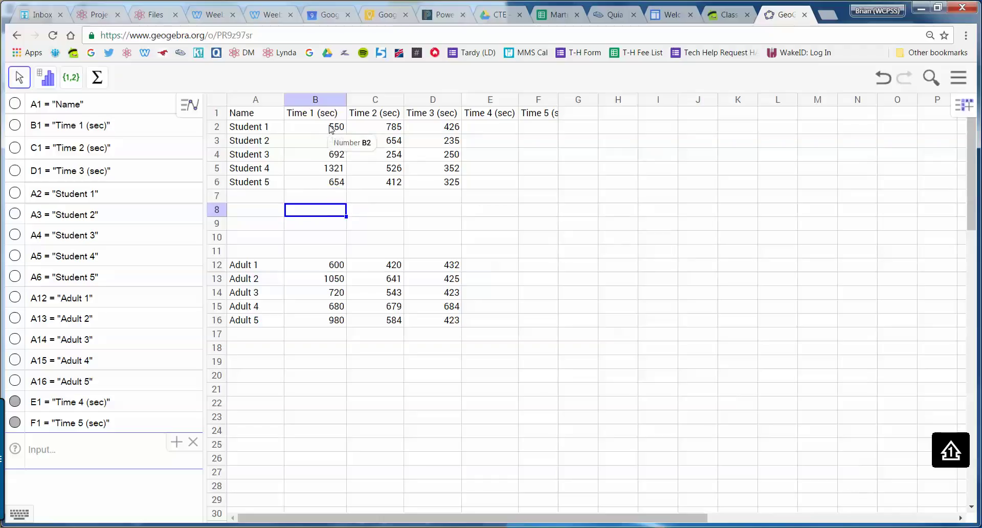
pyautogui.moveTo(324, 129); pyautogui.dragTo(327, 182)
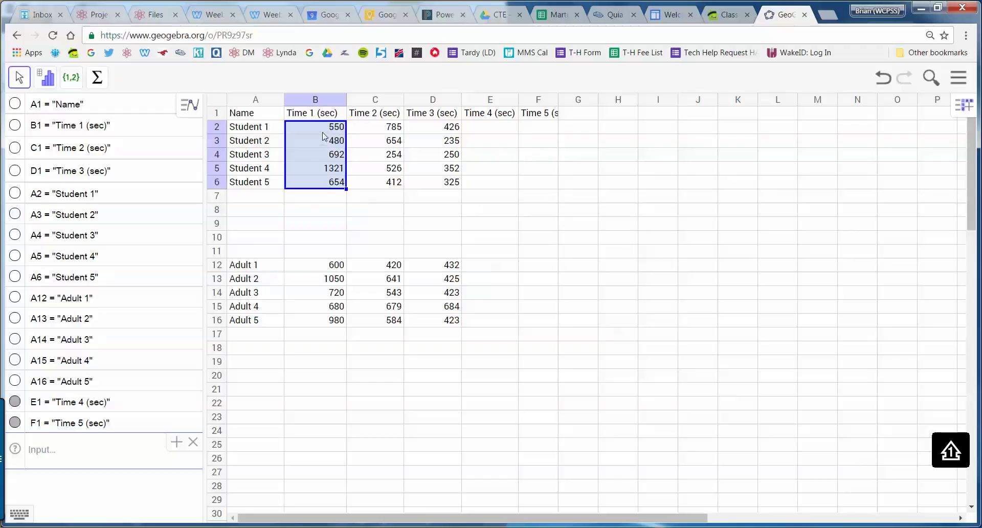
pyautogui.click(45, 78)
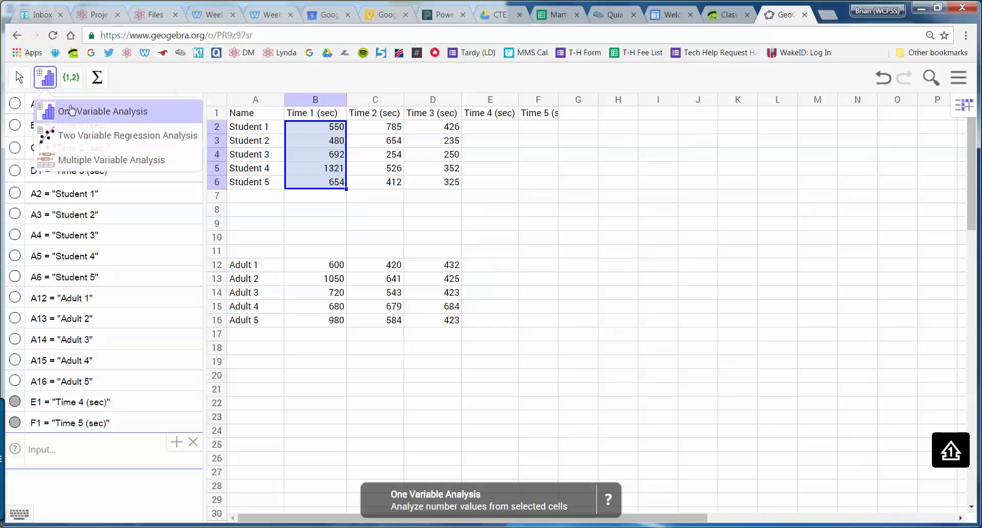
pyautogui.click(847, 190)
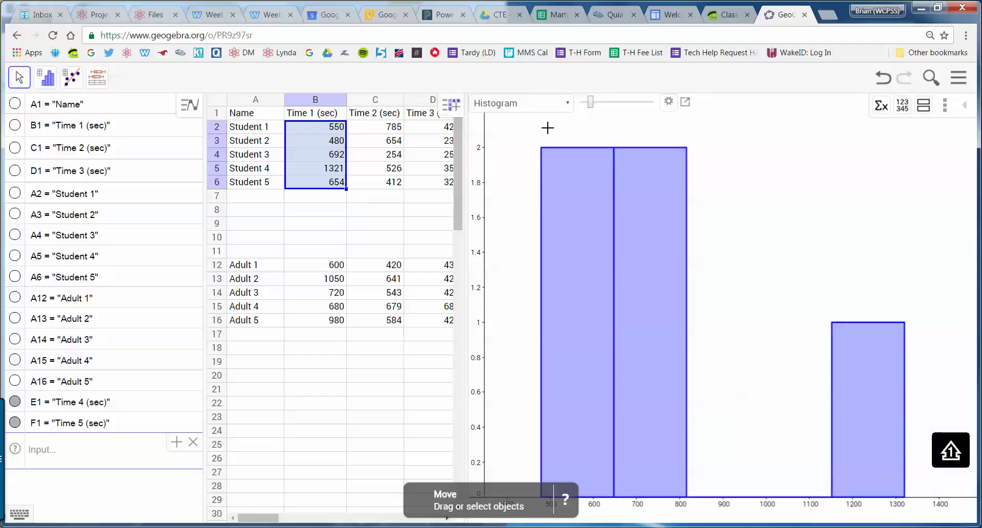
# - Change the Time 1 chart type from histogram to Boxplot
pyautogui.click(527, 104)
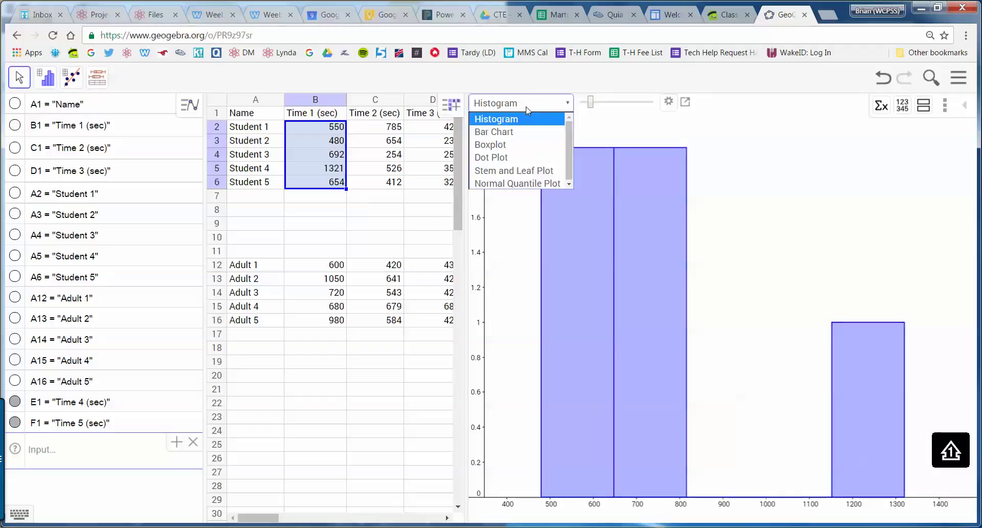
pyautogui.click(509, 143)
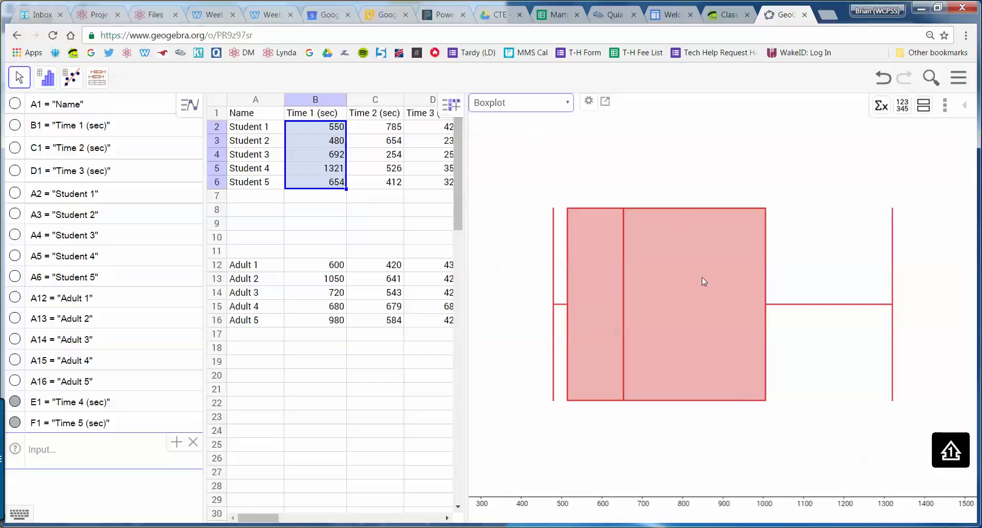
pyautogui.moveTo(693, 284)
# - Show the statistics table beside the boxplot and collapse the Algebra view for more room
pyautogui.click(880, 106)
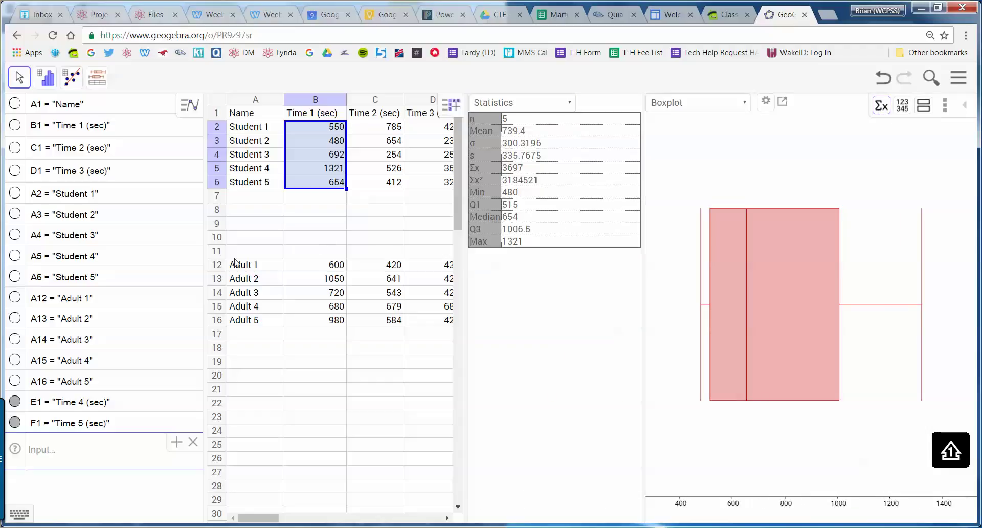
pyautogui.moveTo(202, 261); pyautogui.dragTo(1, 271)
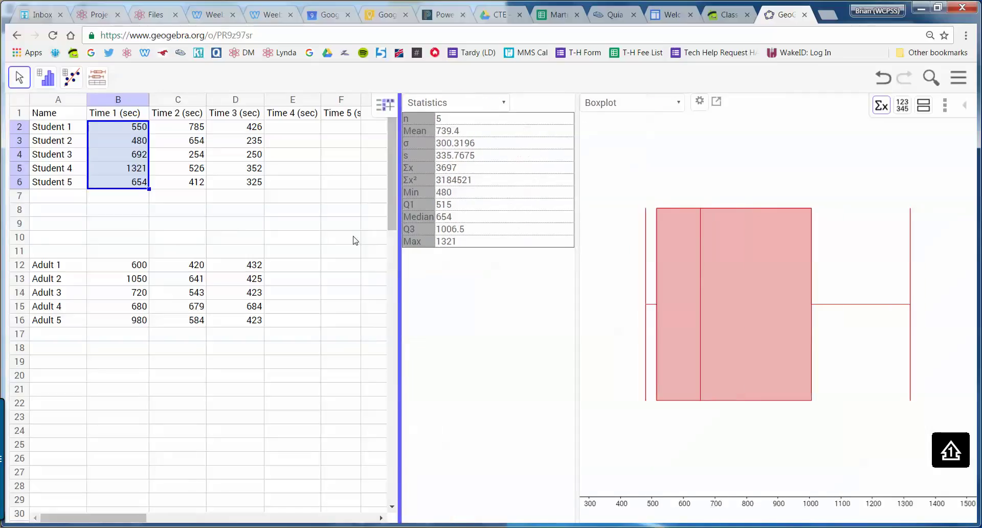
pyautogui.moveTo(355, 241)
pyautogui.mouseDown()
pyautogui.moveTo(340, 238)
pyautogui.moveTo(363, 236)
pyautogui.mouseUp()
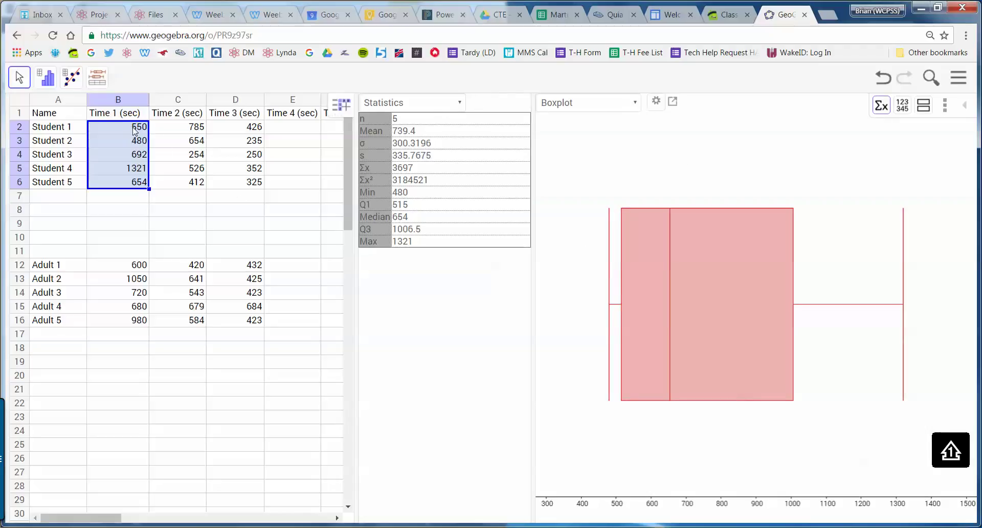
# - Run Multiple Variable Analysis on B2:D6 to stack the three student time box plots
pyautogui.click(163, 130)
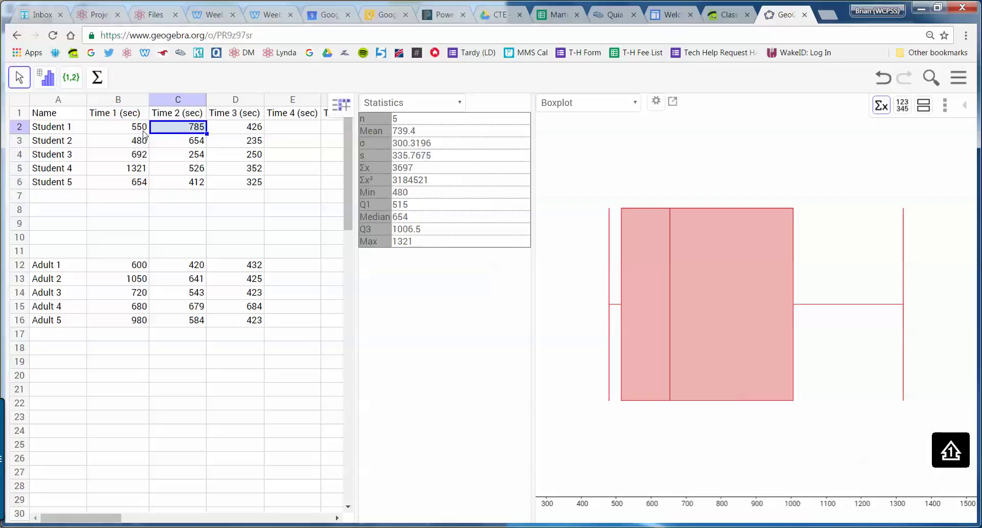
pyautogui.moveTo(136, 130); pyautogui.dragTo(235, 190)
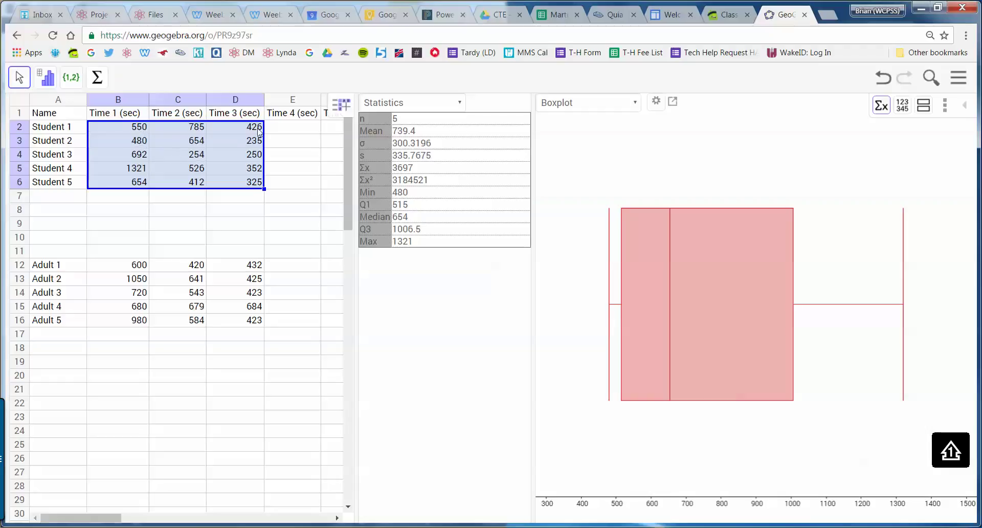
pyautogui.click(45, 77)
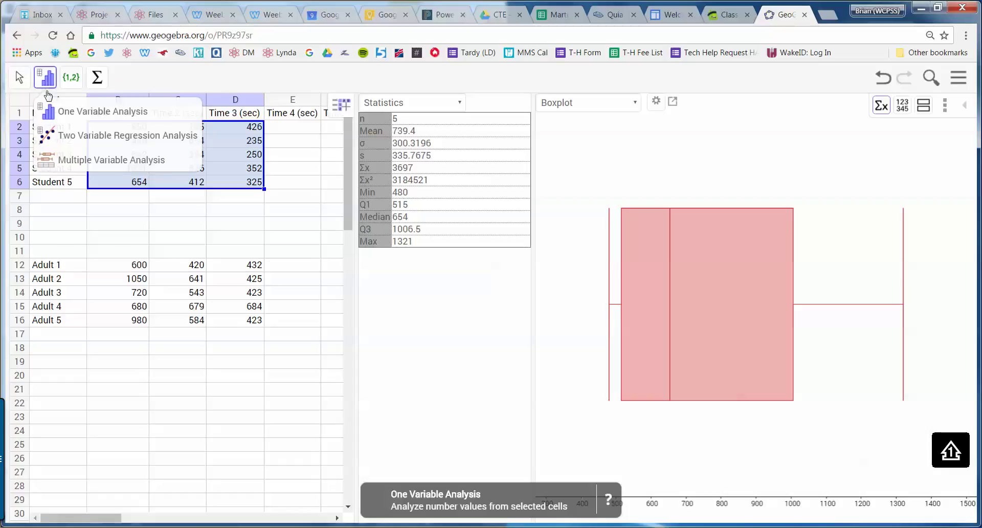
pyautogui.click(104, 161)
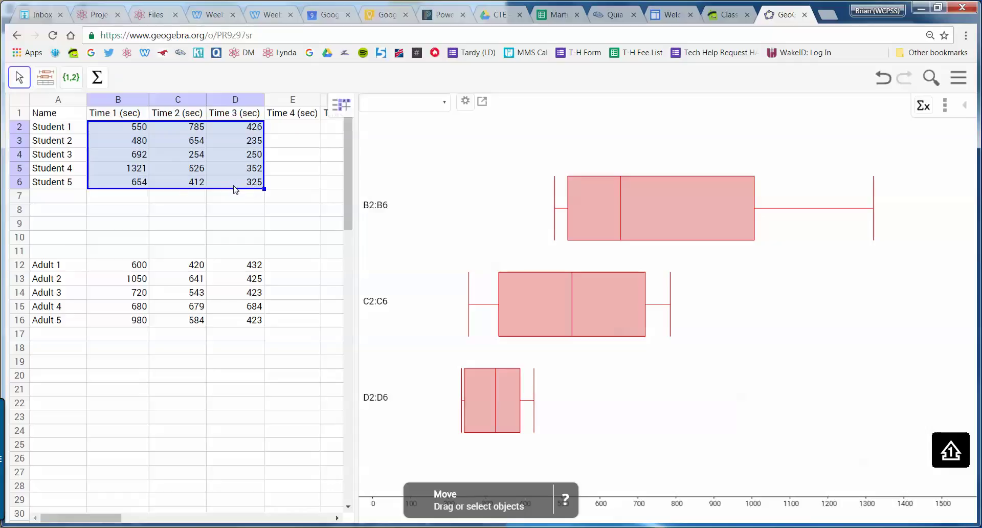
pyautogui.click(135, 172)
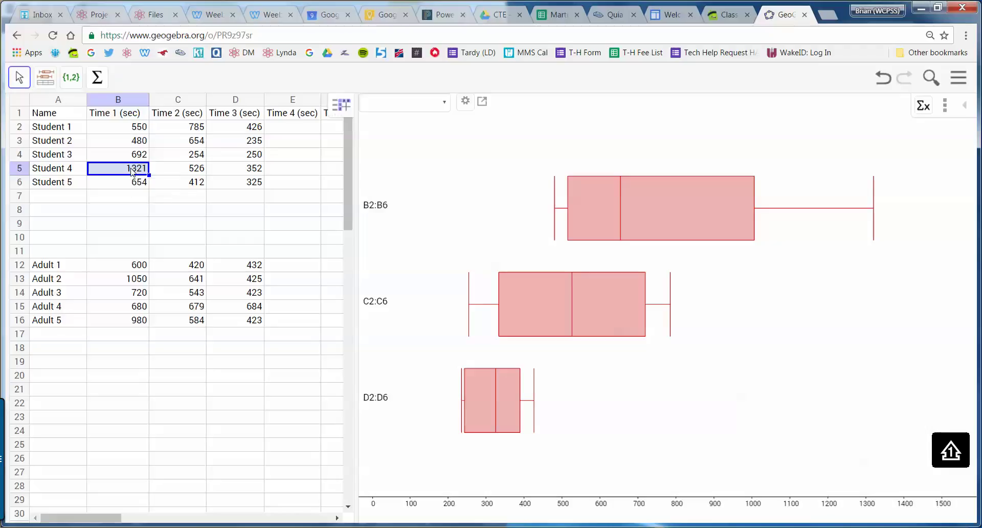
# - Try deleting Student 4's 1321 value in B5, then undo to restore it
pyautogui.press('Delete')
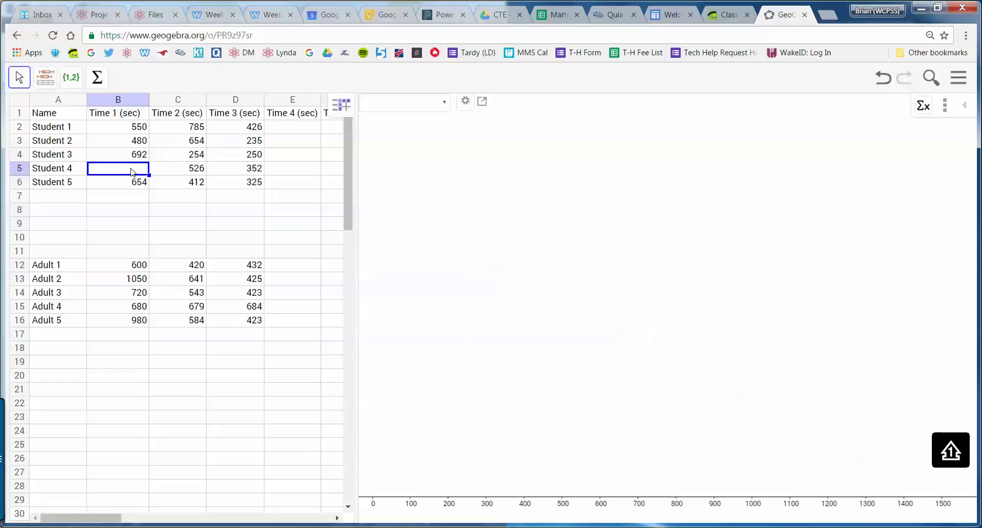
pyautogui.moveTo(144, 124); pyautogui.dragTo(248, 187)
pyautogui.click(45, 77)
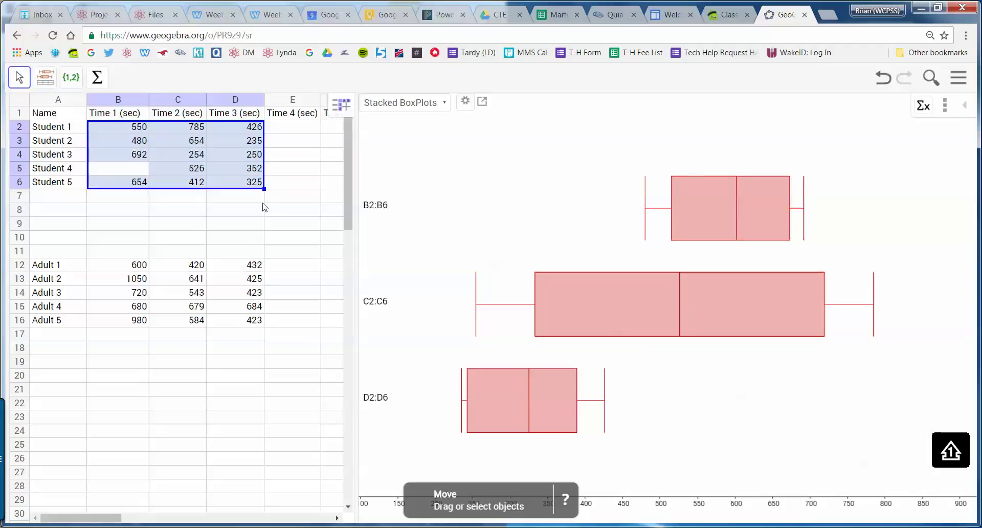
pyautogui.click(135, 172)
pyautogui.click(885, 79)
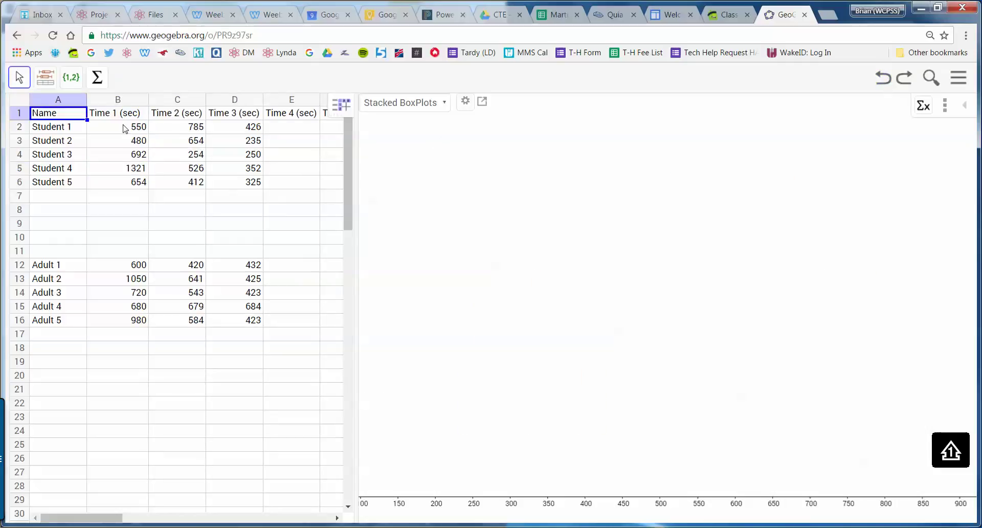
# - Rebuild the stacked box plots from B2:D6 and bring up their export options
pyautogui.moveTo(128, 132); pyautogui.dragTo(245, 186)
pyautogui.click(45, 77)
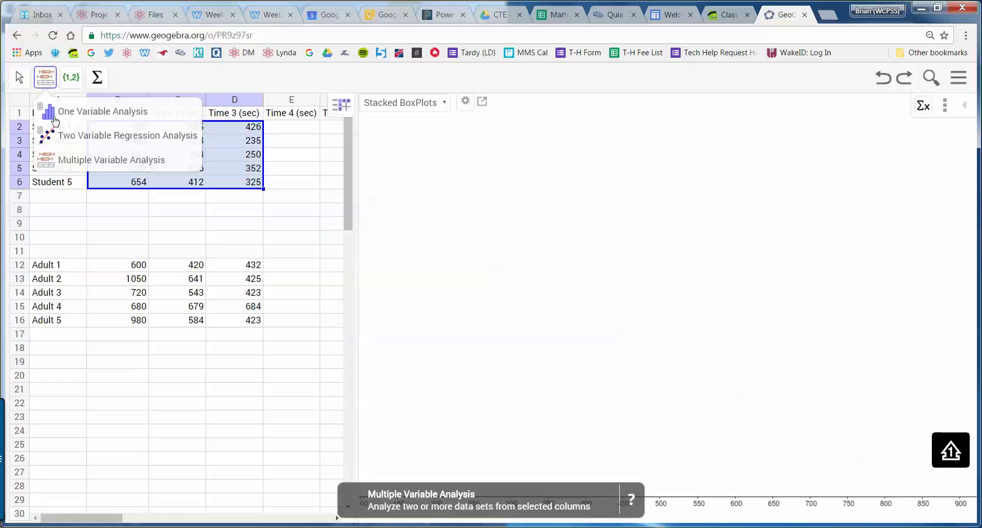
pyautogui.click(77, 173)
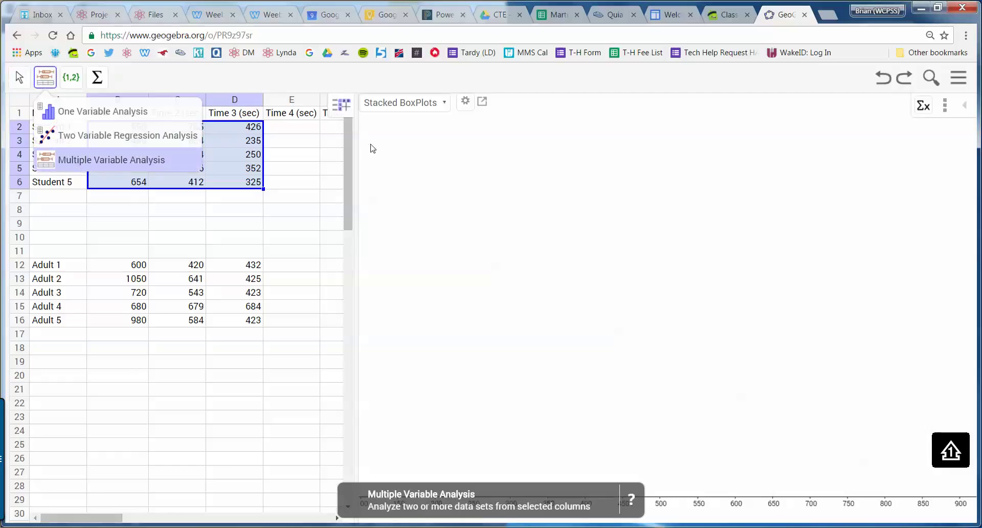
pyautogui.click(481, 104)
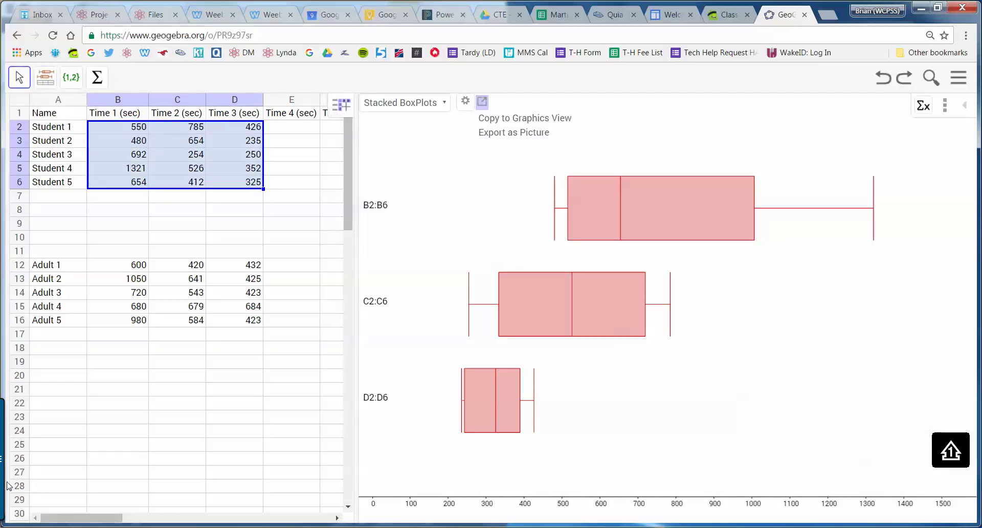
# - Snip the stacked box plot region with Snipping Tool and begin saving it as a PNG
pyautogui.press('super')
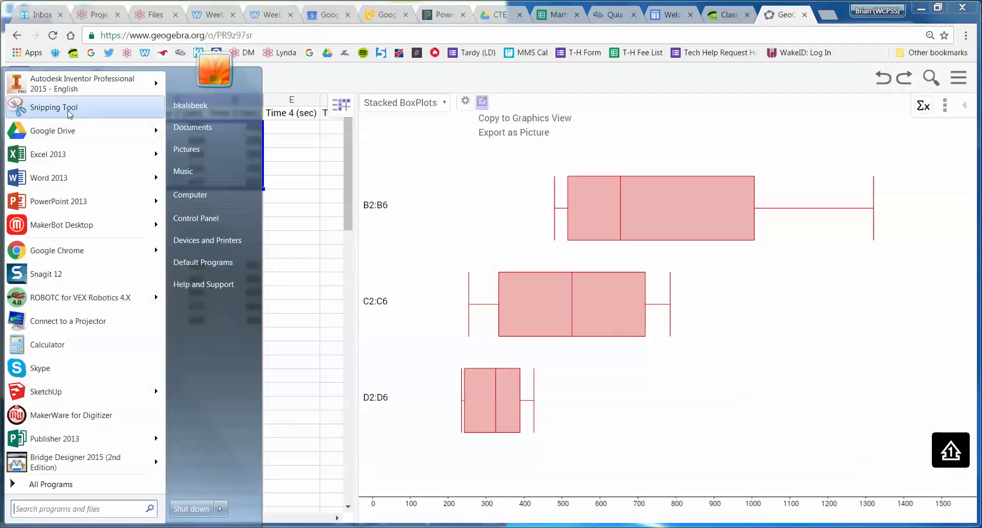
pyautogui.click(45, 108)
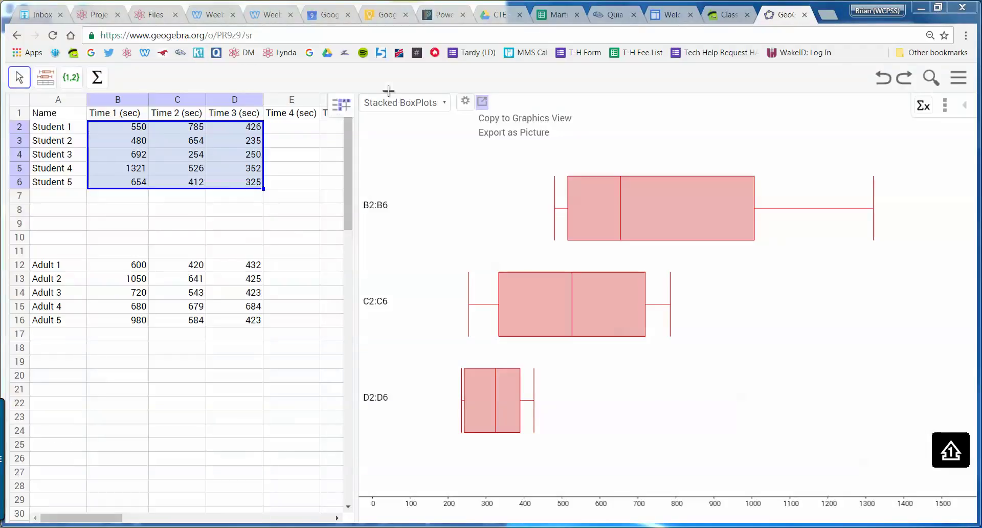
pyautogui.moveTo(359, 89); pyautogui.dragTo(969, 501)
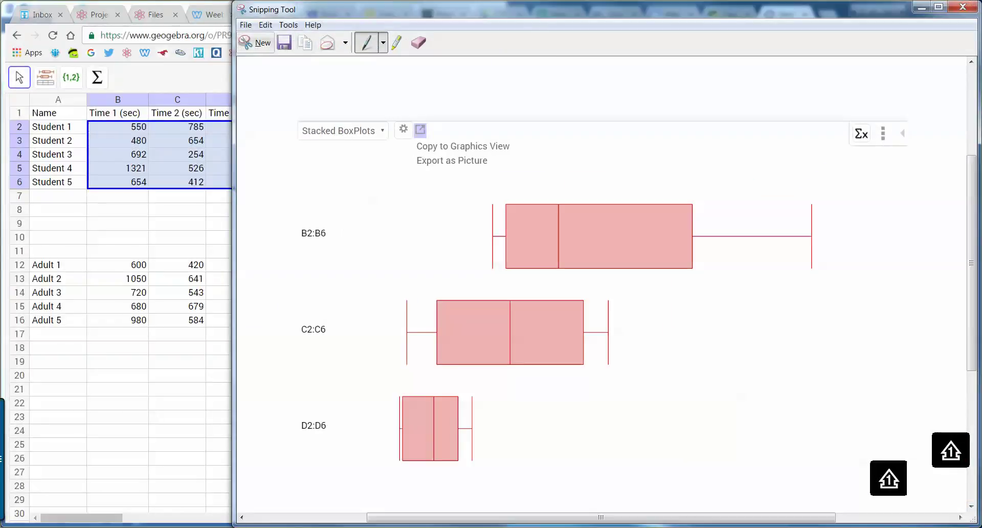
pyautogui.click(285, 43)
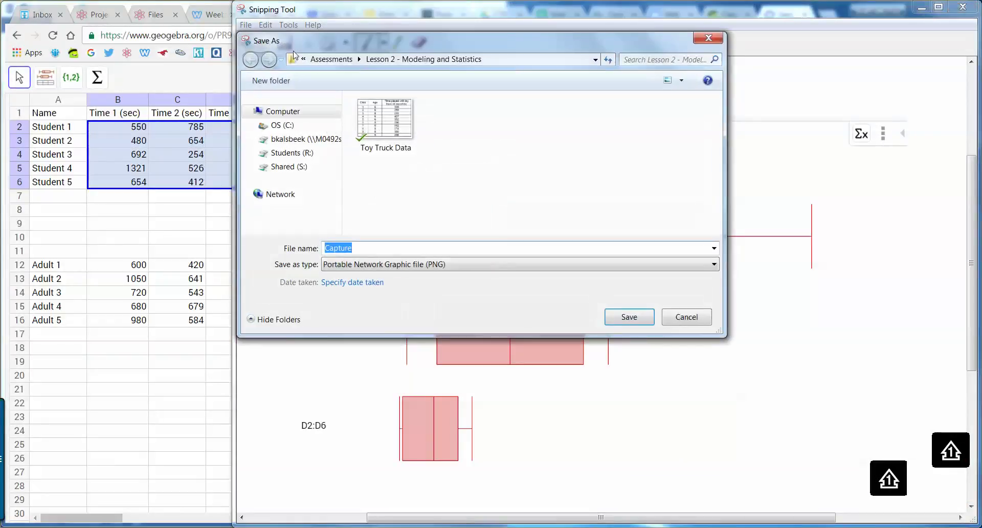